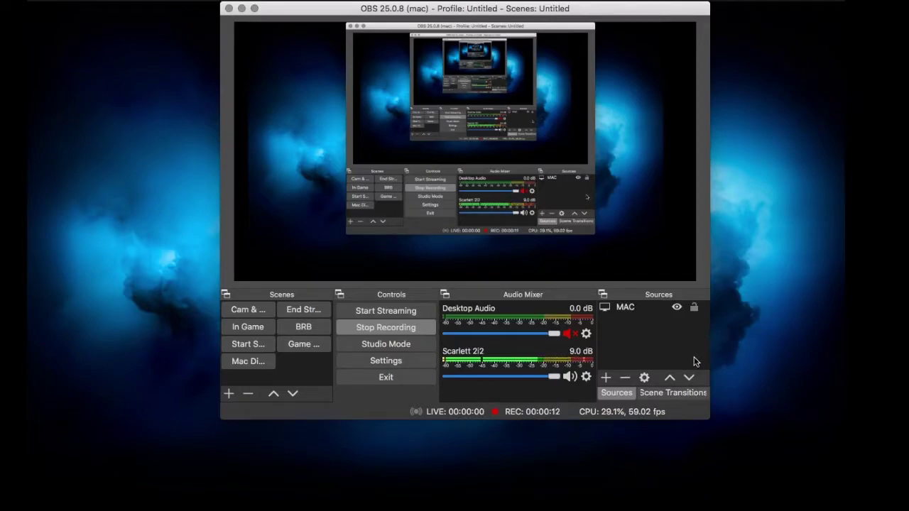
pyautogui.click(571, 480)
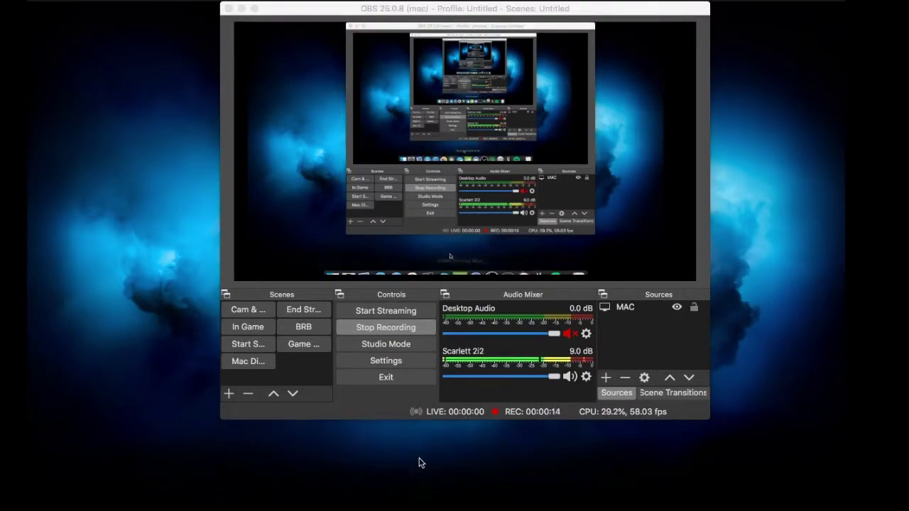
pyautogui.moveTo(339, 216); pyautogui.dragTo(209, 180)
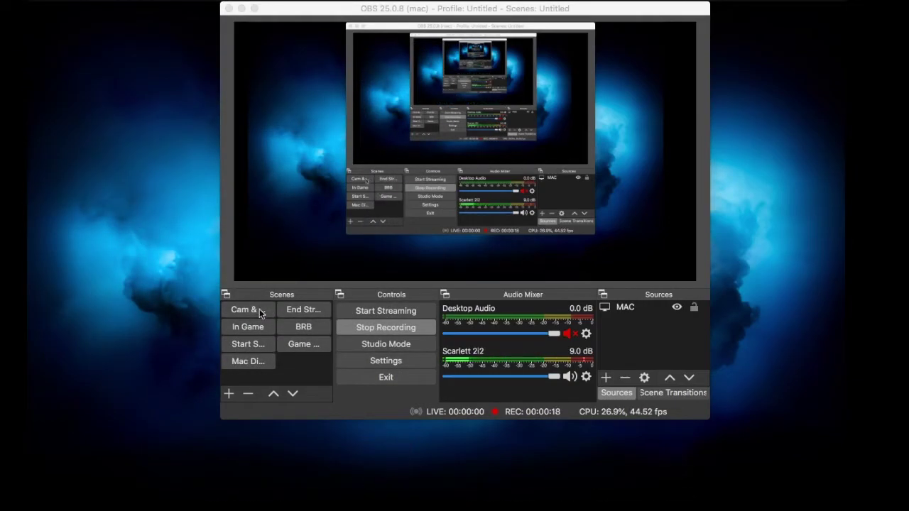
pyautogui.click(260, 309)
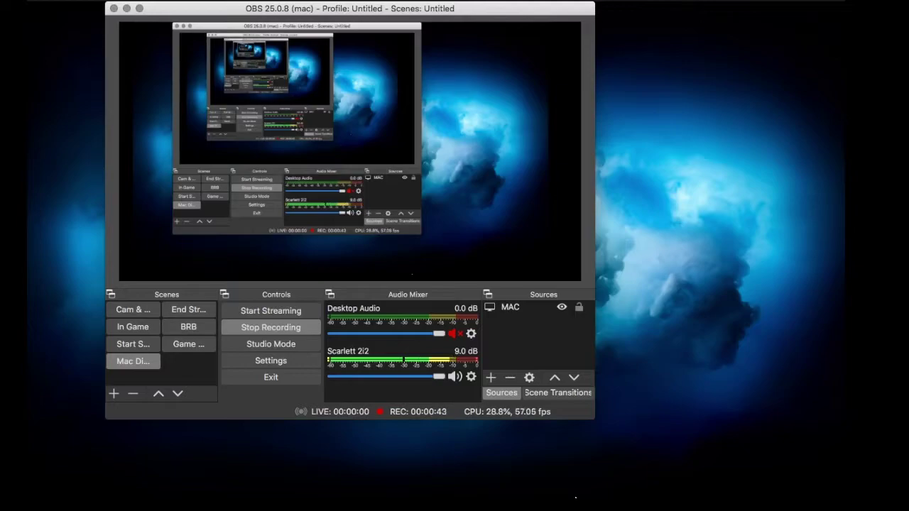
# Step: Switch to Safari and search Google for "camera live"
pyautogui.moveTo(444, 490)
pyautogui.click(330, 490)
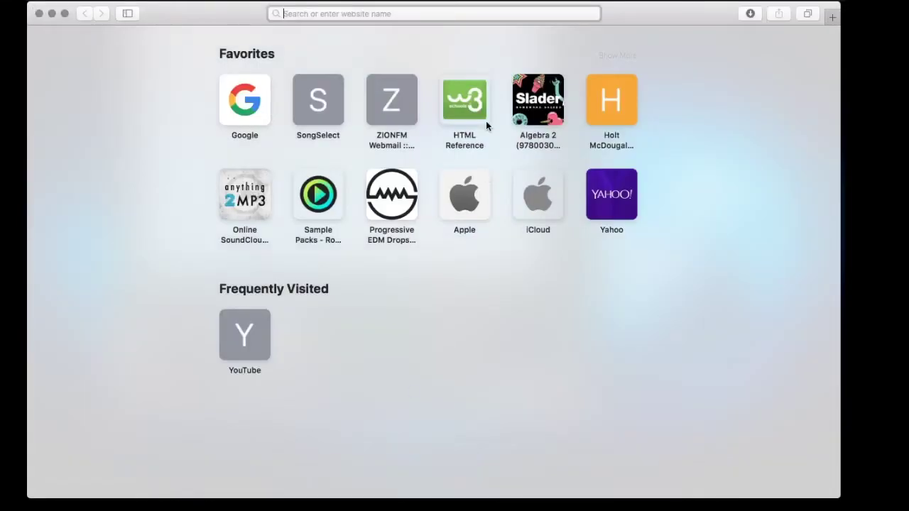
pyautogui.write('camera')
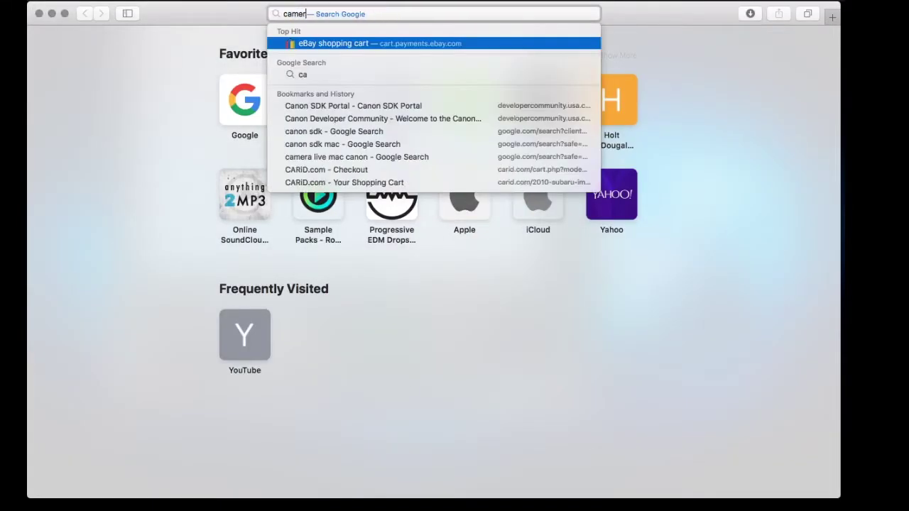
pyautogui.press('Return')
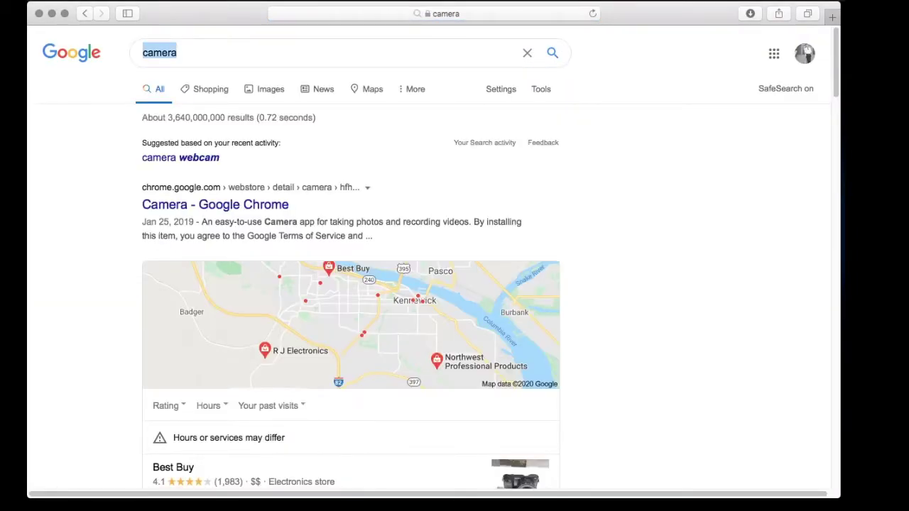
pyautogui.press('BackSpace')
pyautogui.write('camera li')
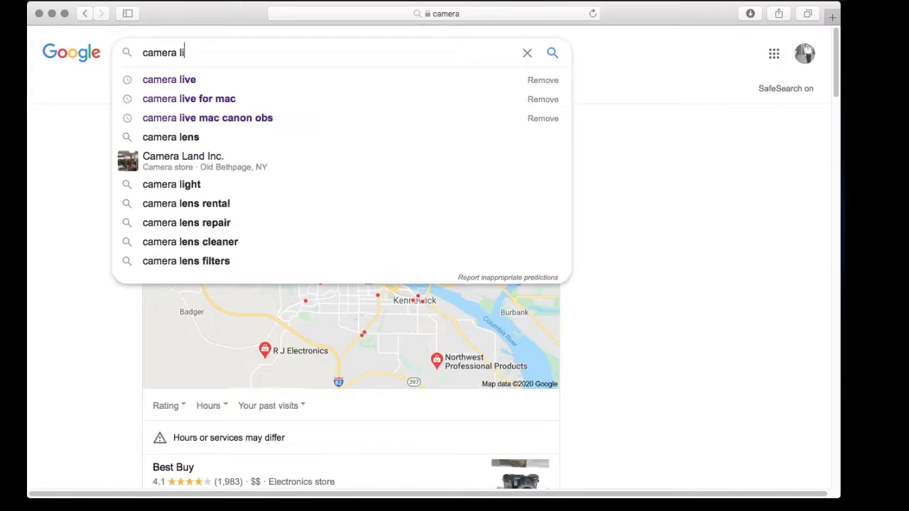
pyautogui.write('ve')
pyautogui.press('Return')
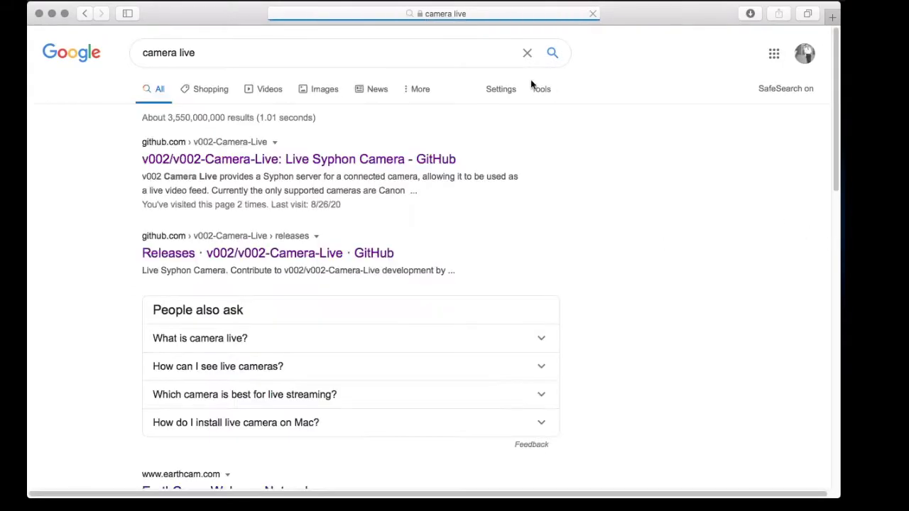
# Step: Open the v002-Camera-Live GitHub repository from the search results and go to the README's introduction
pyautogui.click(391, 163)
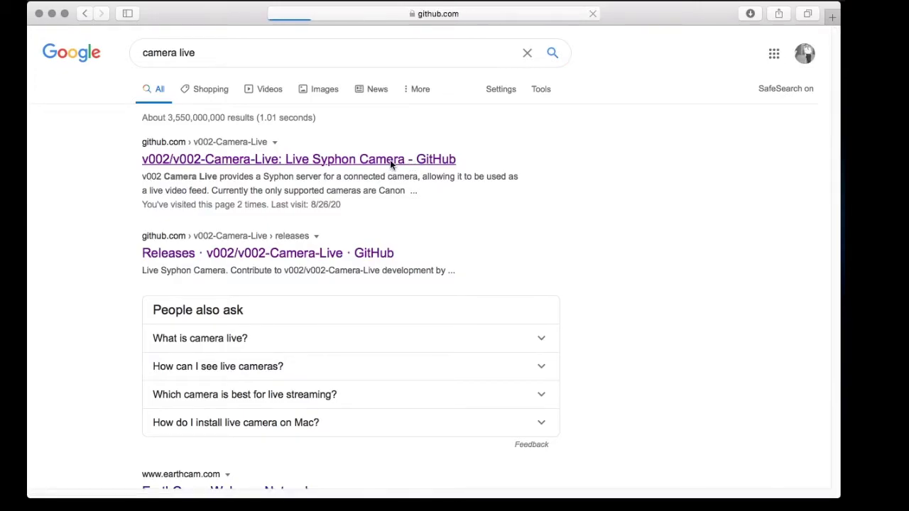
pyautogui.scroll(-1, 378, 224)
pyautogui.scroll(-4, 374, 221)
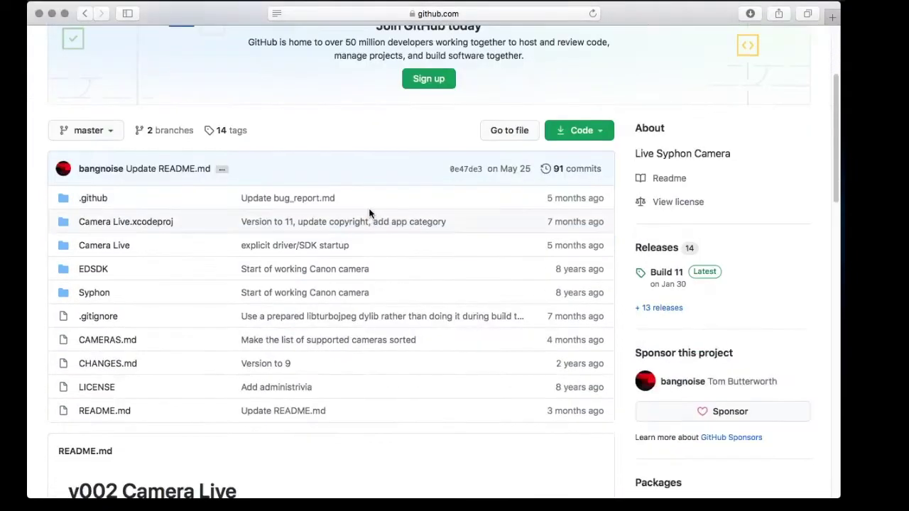
pyautogui.scroll(-2, 178, 136)
pyautogui.scroll(-5, 217, 139)
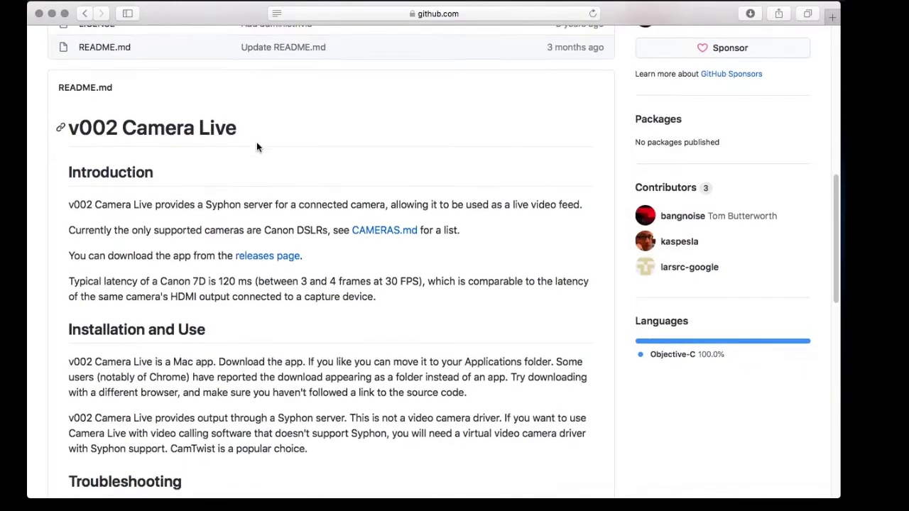
pyautogui.scroll(-2, 223, 147)
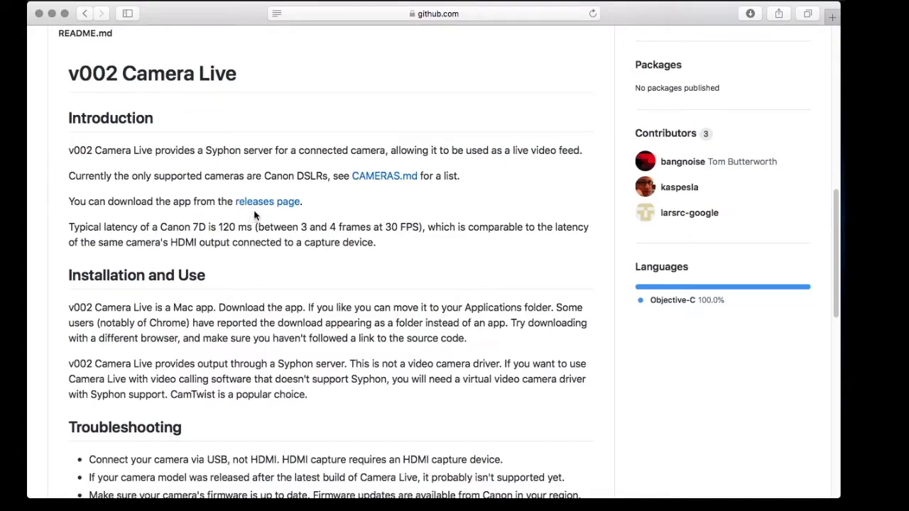
pyautogui.scroll(-1, 256, 209)
# Step: Open the repository's releases page and download Camera.Live.zip from the assets of release 13 (Alpha)
pyautogui.click(268, 184)
pyautogui.scroll(-5, 331, 230)
pyautogui.scroll(-1, 334, 231)
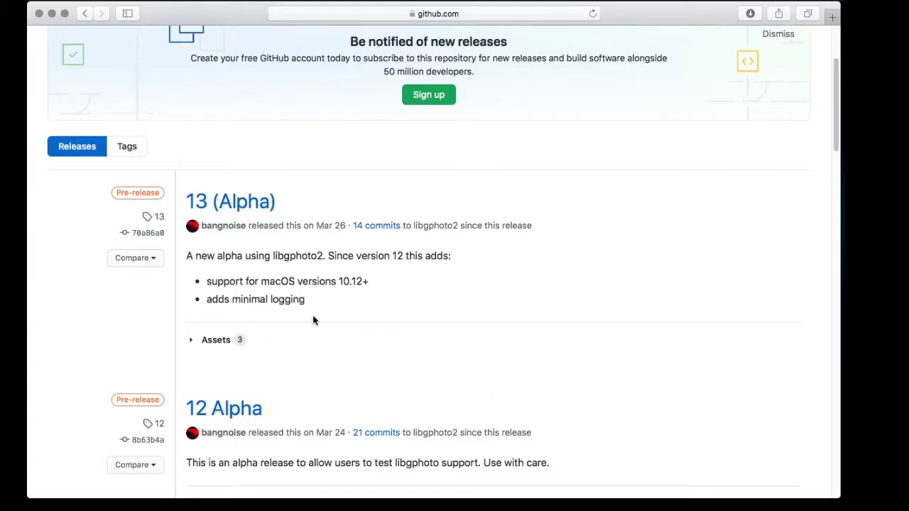
pyautogui.click(218, 343)
pyautogui.scroll(-3, 377, 334)
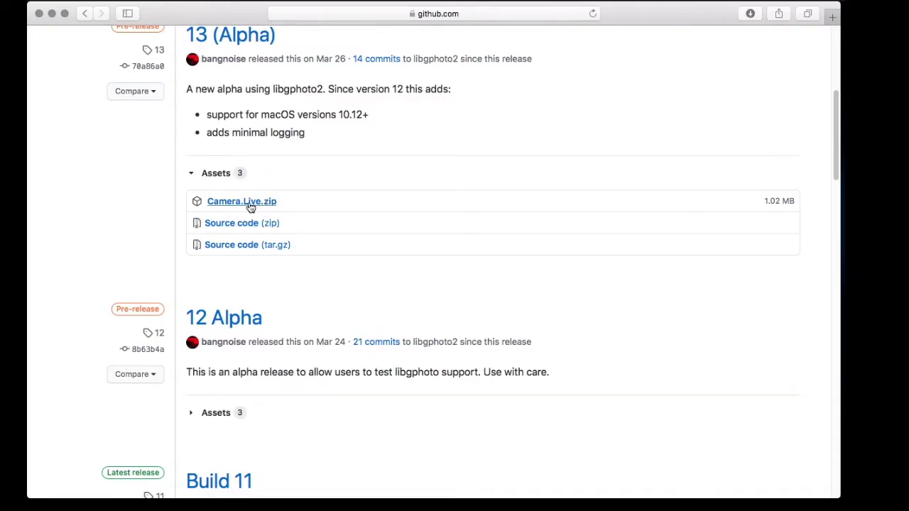
pyautogui.click(260, 205)
# Step: Launch the downloaded Camera Live app and allow it to open despite being downloaded from the Internet
pyautogui.click(753, 13)
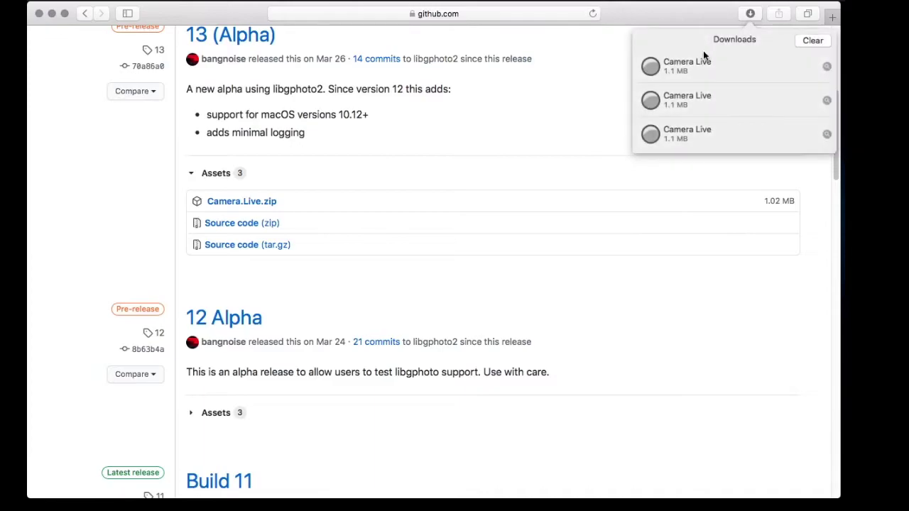
pyautogui.doubleClick(708, 67)
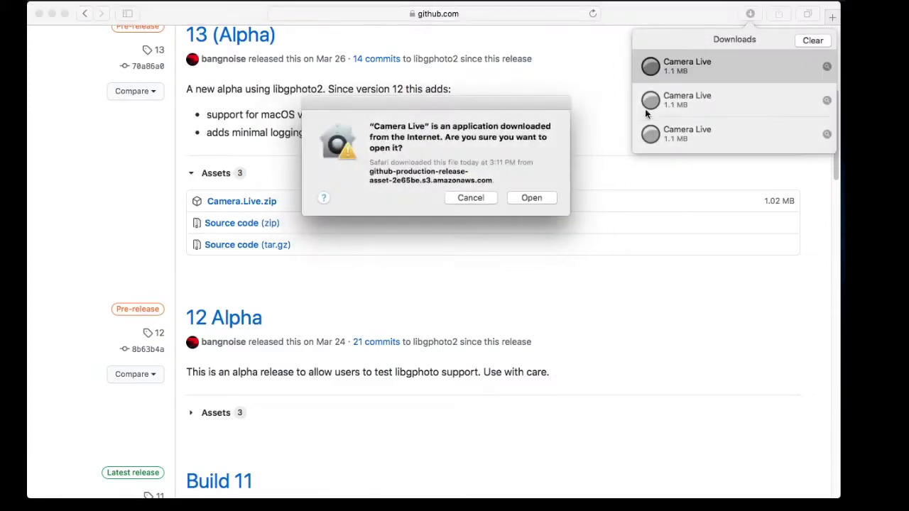
pyautogui.click(532, 198)
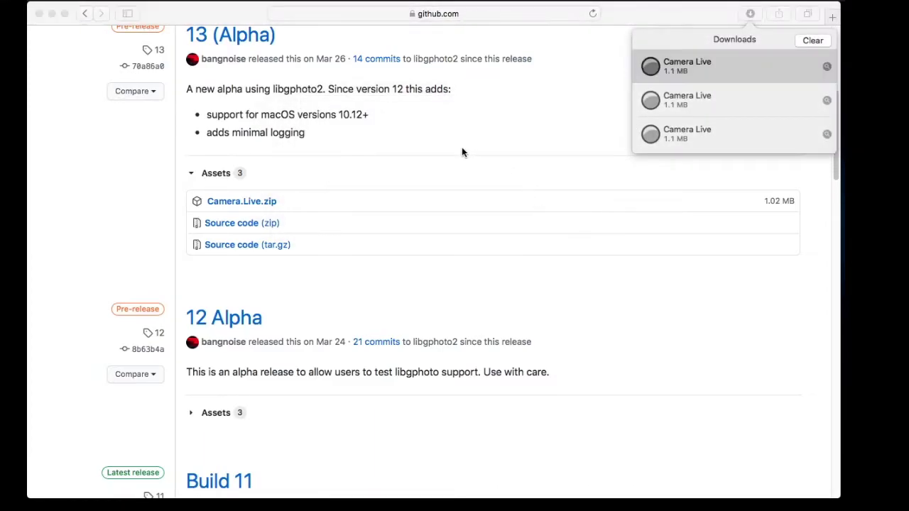
pyautogui.moveTo(370, 208); pyautogui.dragTo(572, 104)
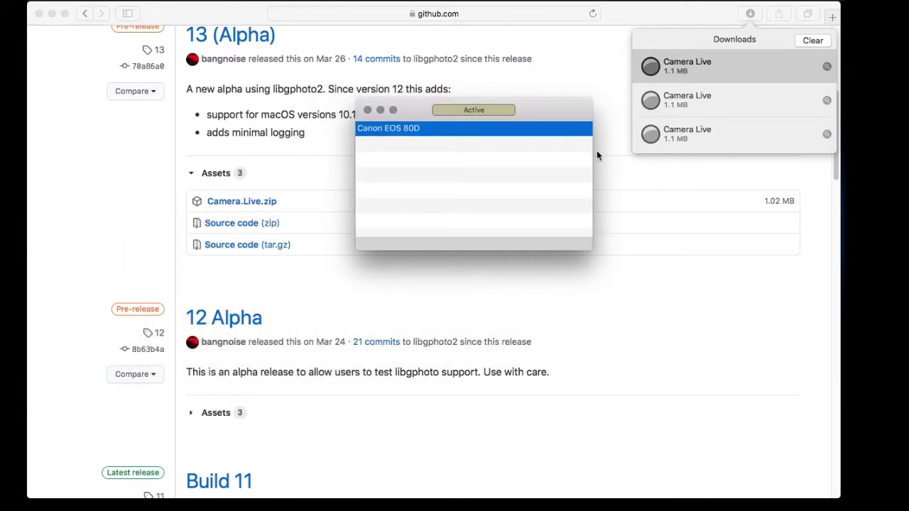
# Step: Return to the Camera Live README and read its Installation and Use and Troubleshooting sections
pyautogui.click(516, 84)
pyautogui.scroll(5, 415, 255)
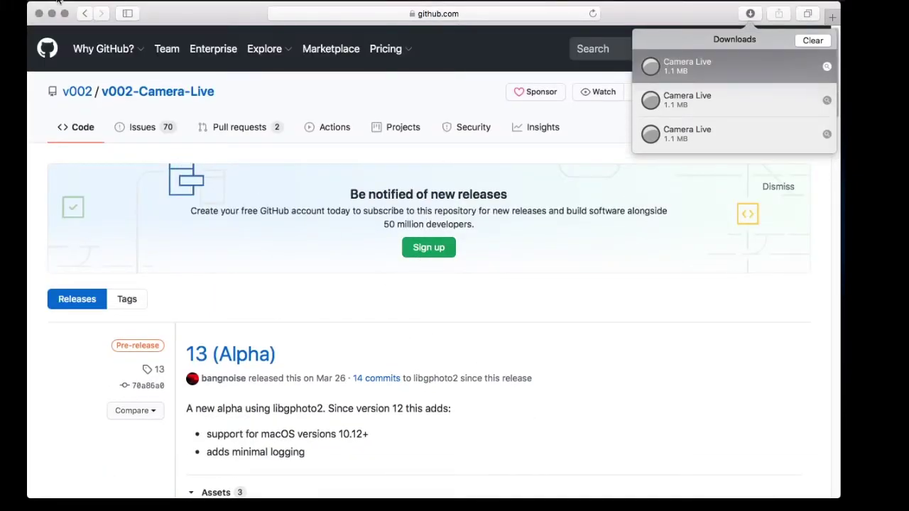
pyautogui.click(85, 13)
pyautogui.scroll(-3, 293, 171)
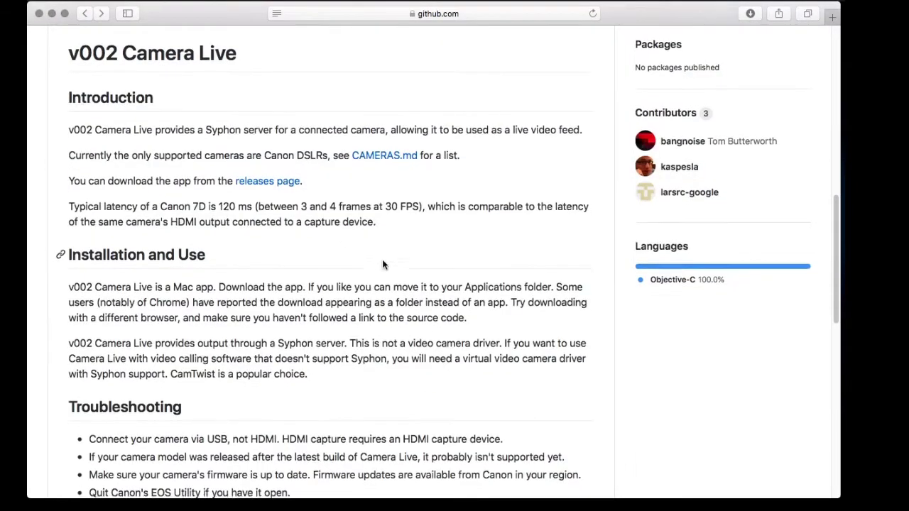
pyautogui.scroll(-1, 387, 252)
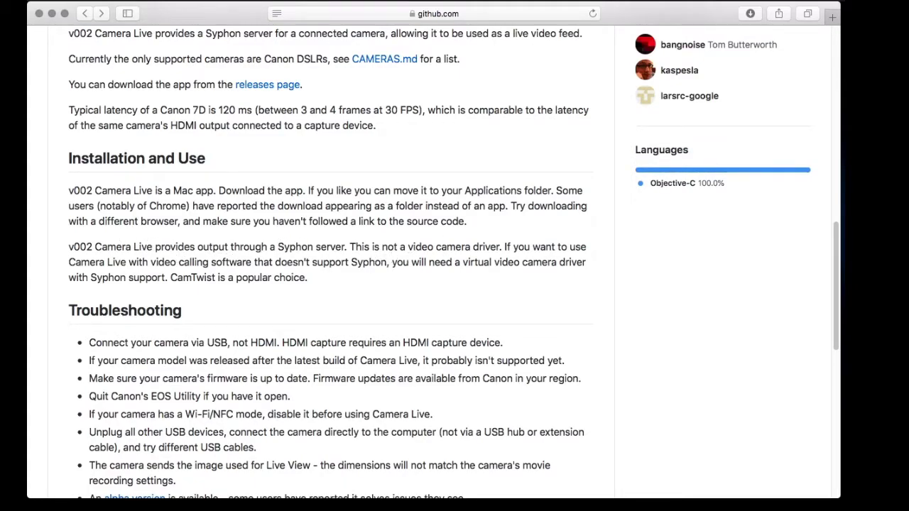
# Step: Close the browser window, move the Camera Live window clear of the OBS window and select the Canon EOS 80D
pyautogui.click(38, 14)
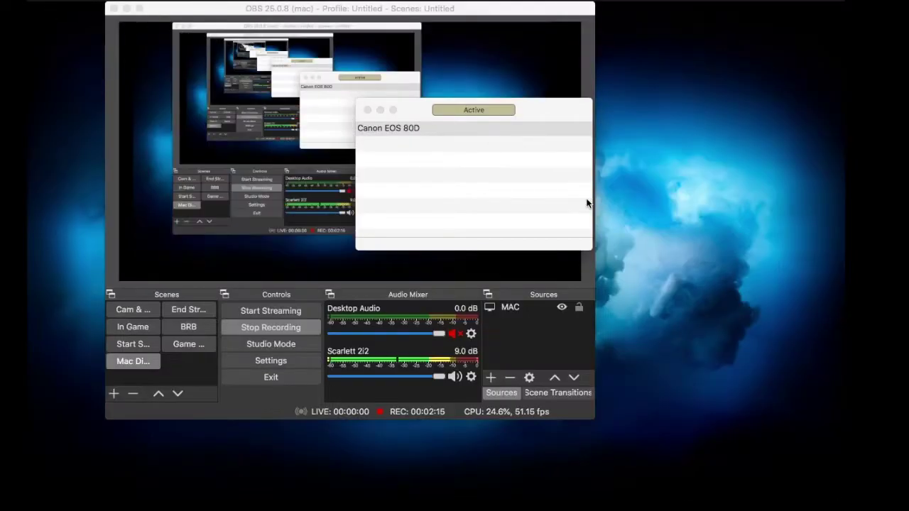
pyautogui.moveTo(527, 114); pyautogui.dragTo(792, 16)
pyautogui.click(657, 41)
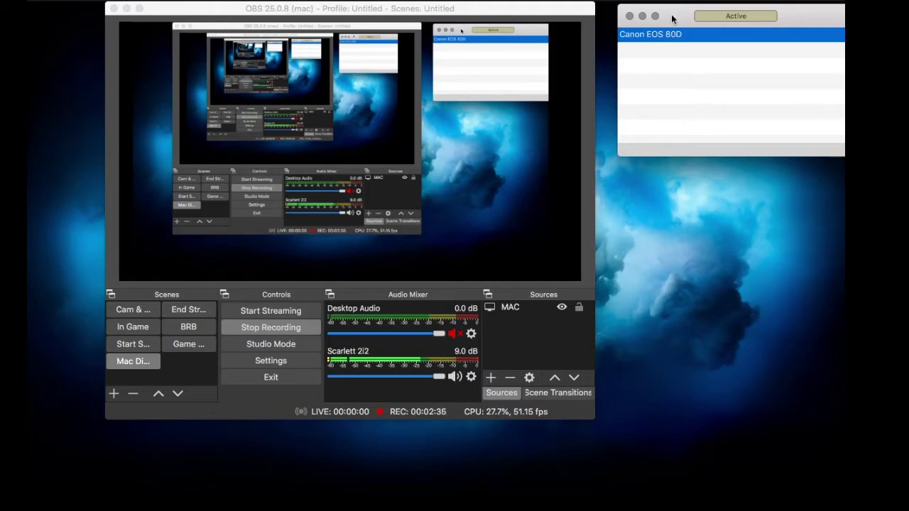
# Step: Switch to OBS and add a new Syphon Client source named "Camera" to the current scene
pyautogui.click(491, 379)
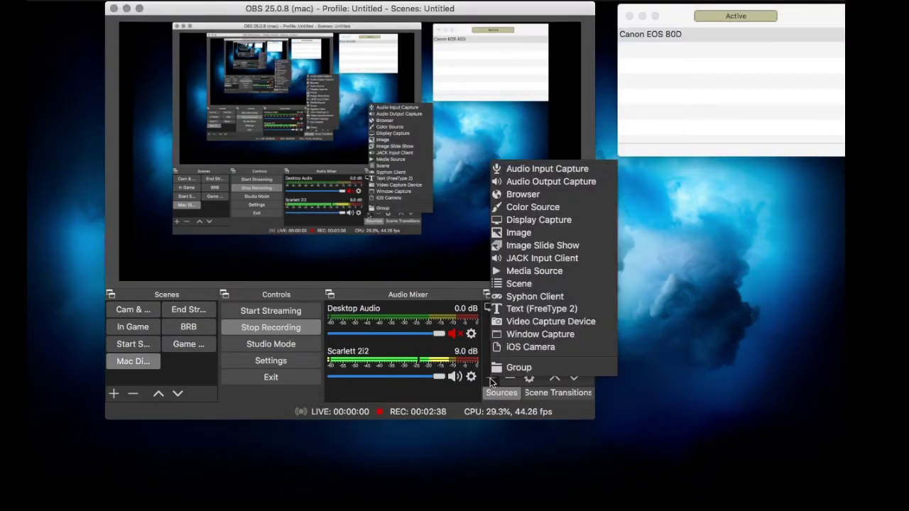
pyautogui.click(524, 297)
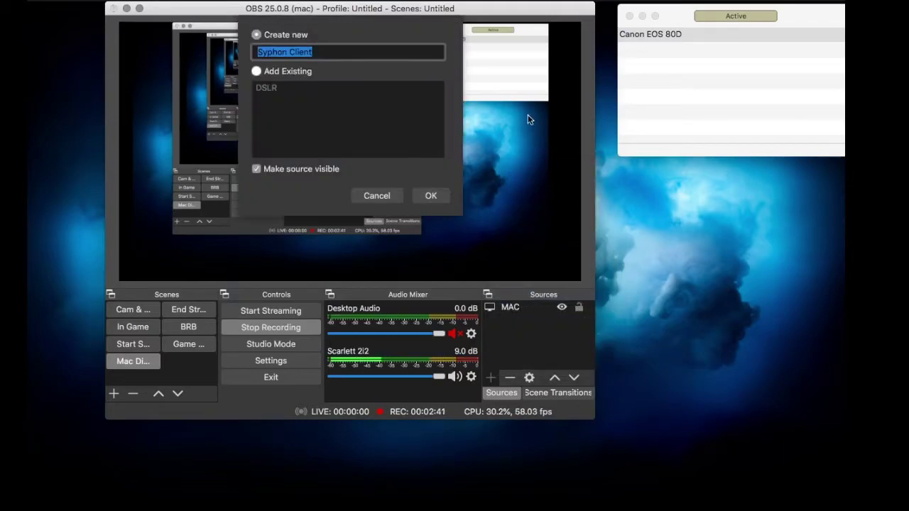
pyautogui.press('BackSpace')
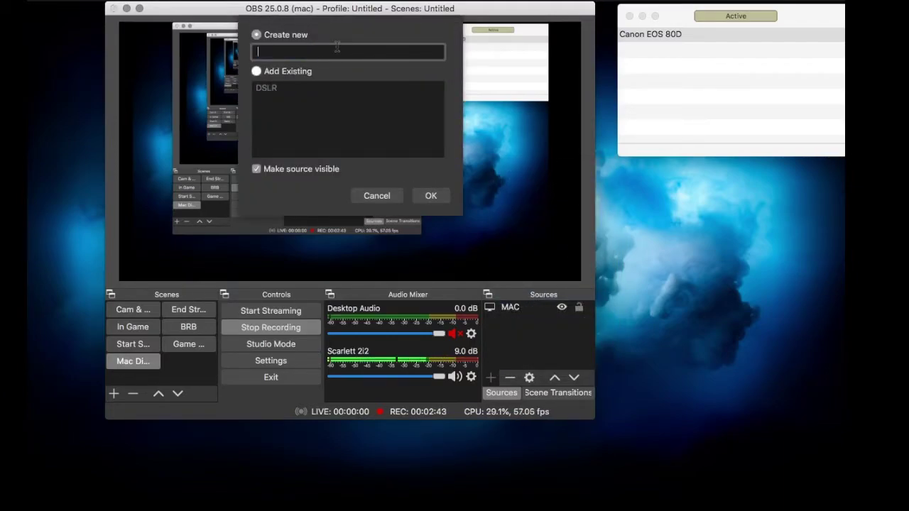
pyautogui.write('mera')
pyautogui.press('Return')
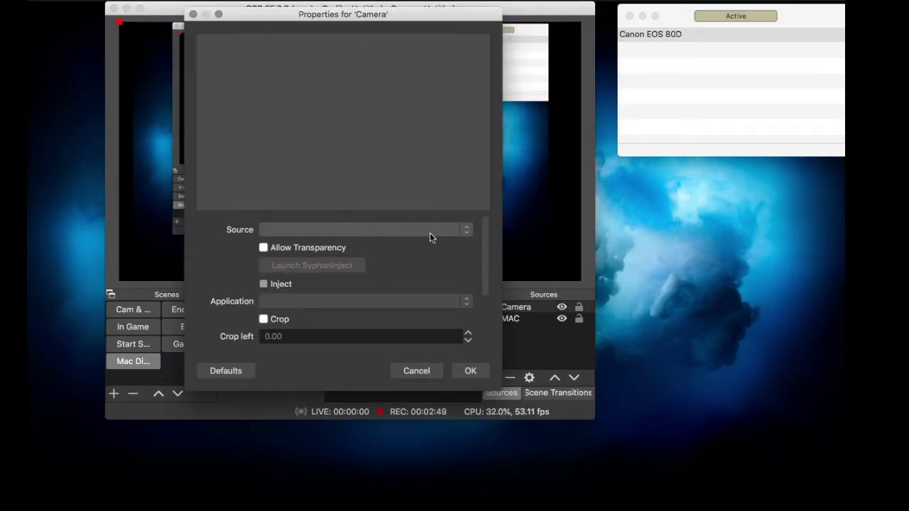
# Step: Set the Camera source's Syphon input to [Camera Live] Canon EOS 80D
pyautogui.click(430, 233)
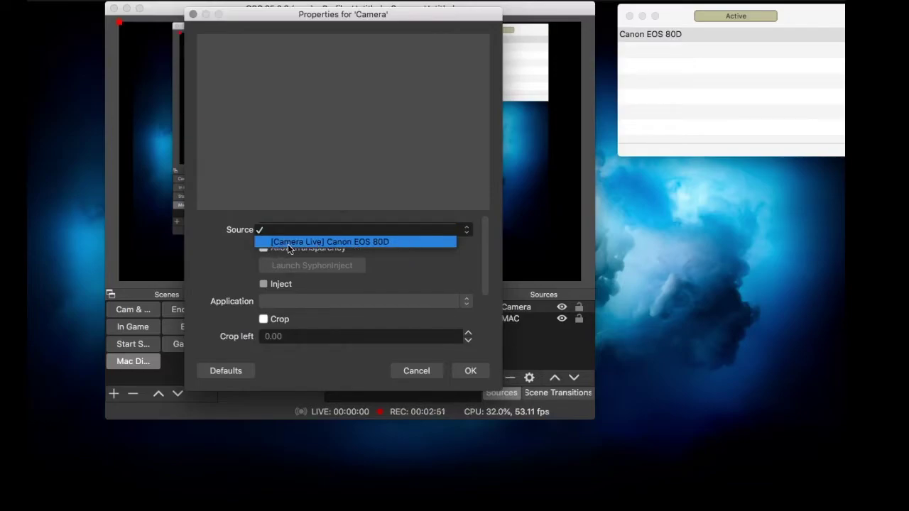
pyautogui.click(377, 242)
pyautogui.click(413, 149)
pyautogui.click(407, 166)
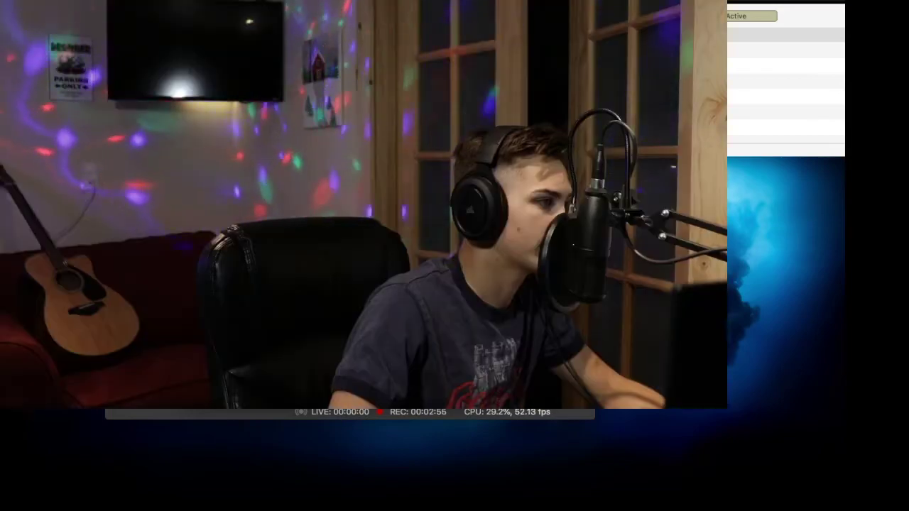